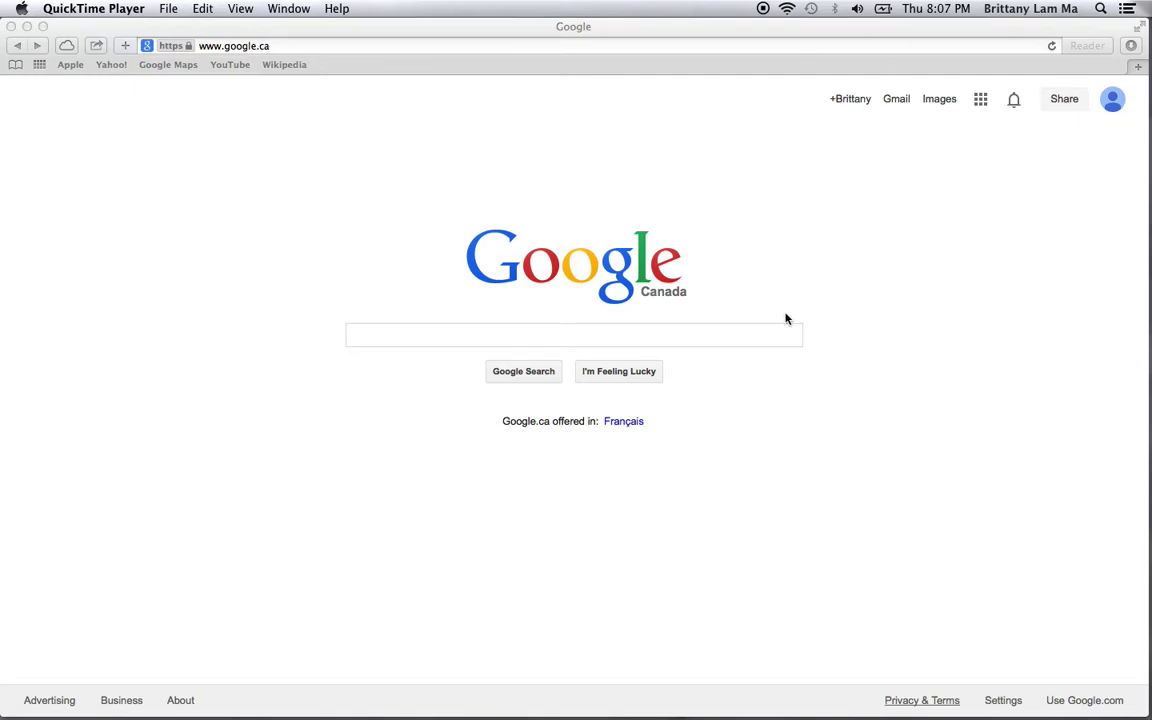
Navigate from Google's apps grid via Even more from Google to the Picasa 3.9 download page
{"action": "left_click", "coordinate": [980, 104]}
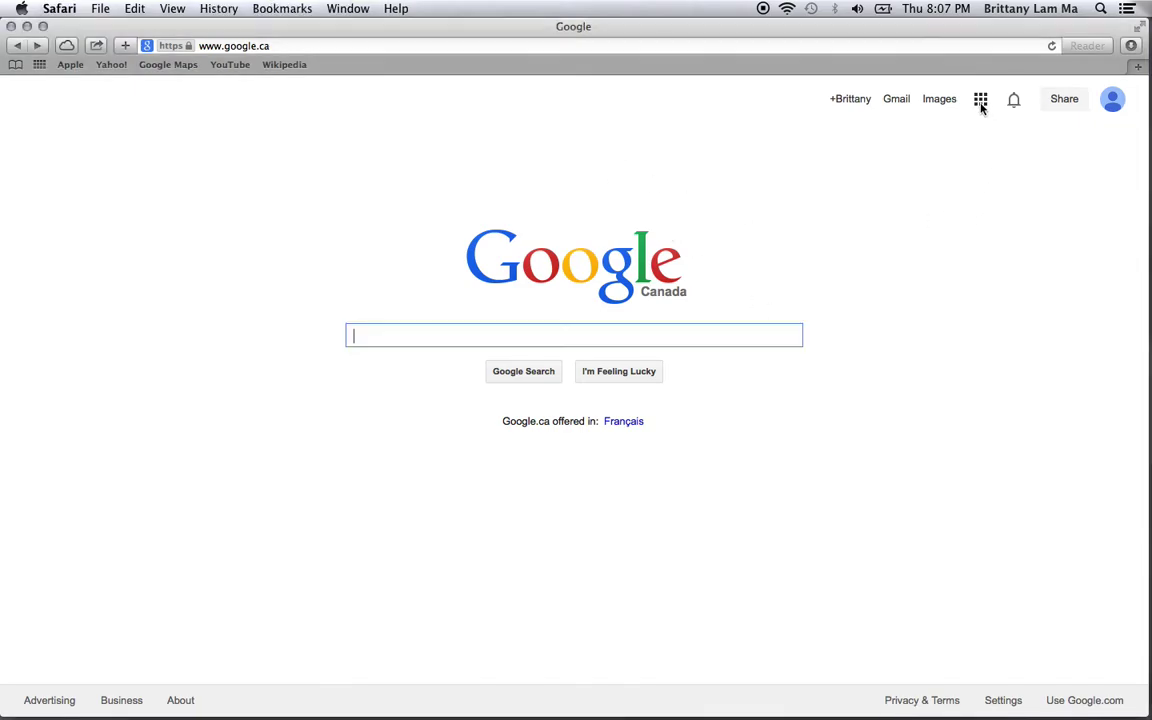
{"action": "left_click", "coordinate": [981, 104]}
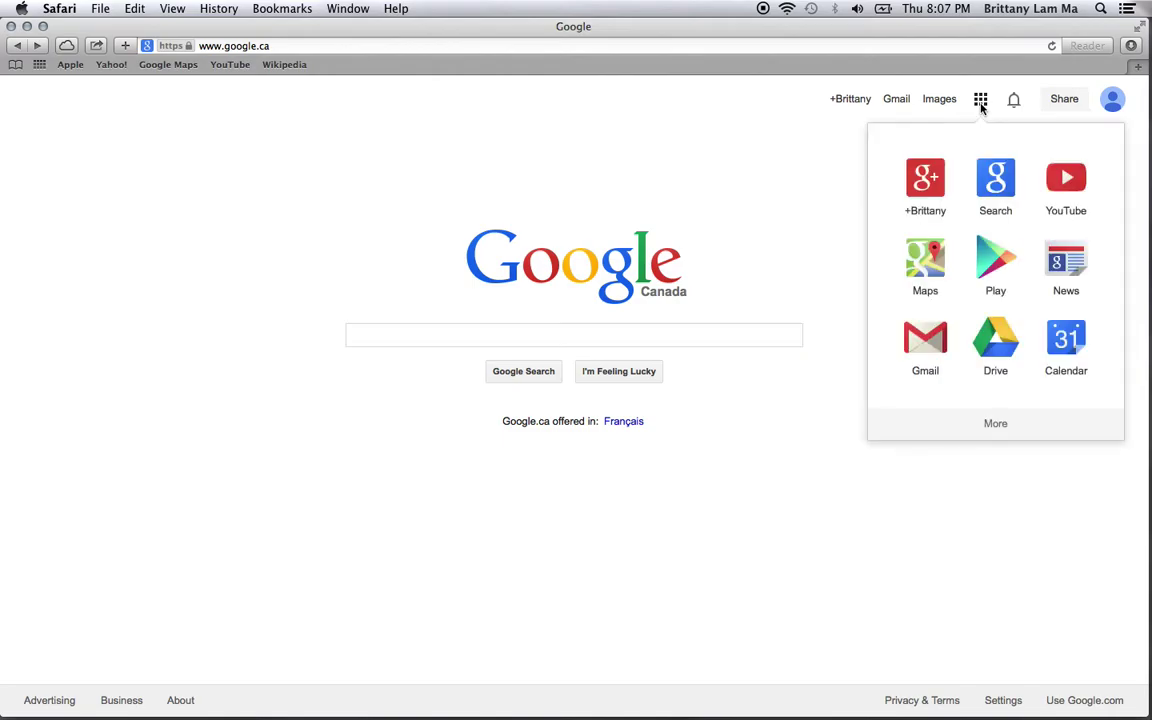
{"action": "left_click", "coordinate": [1000, 433]}
{"action": "left_click", "coordinate": [1012, 345]}
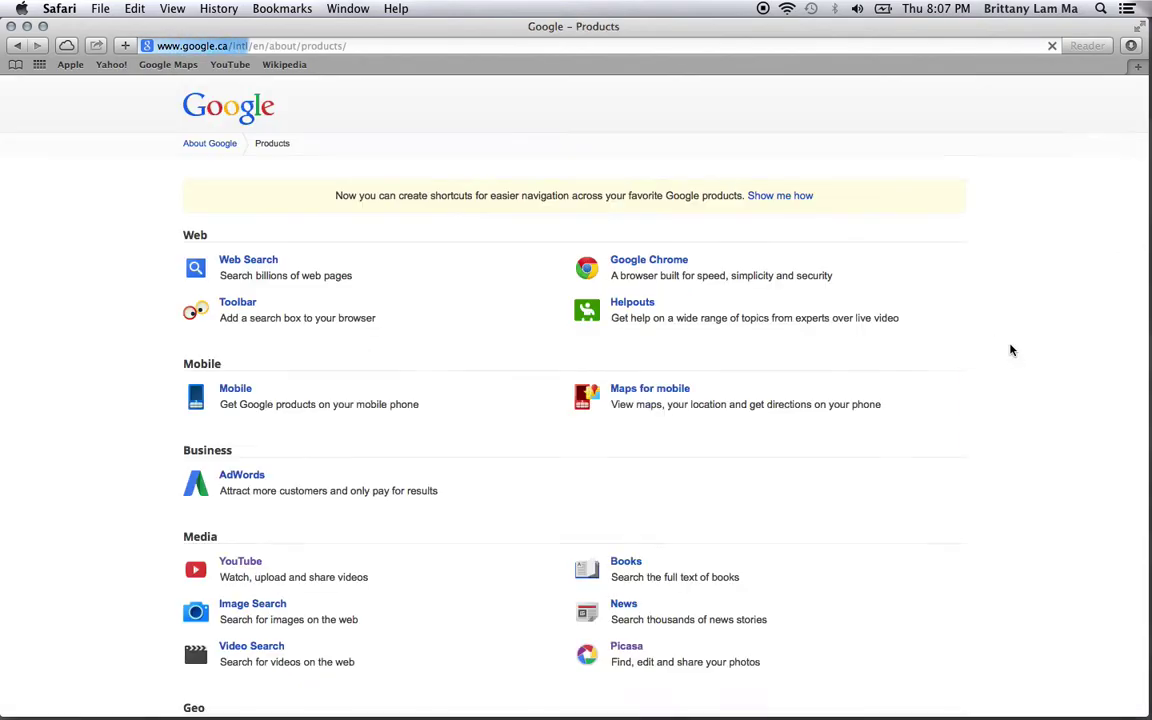
{"action": "scroll", "coordinate": [665, 485], "scroll_direction": "down", "scroll_amount": 1}
{"action": "scroll", "coordinate": [665, 485], "scroll_direction": "down", "scroll_amount": 3}
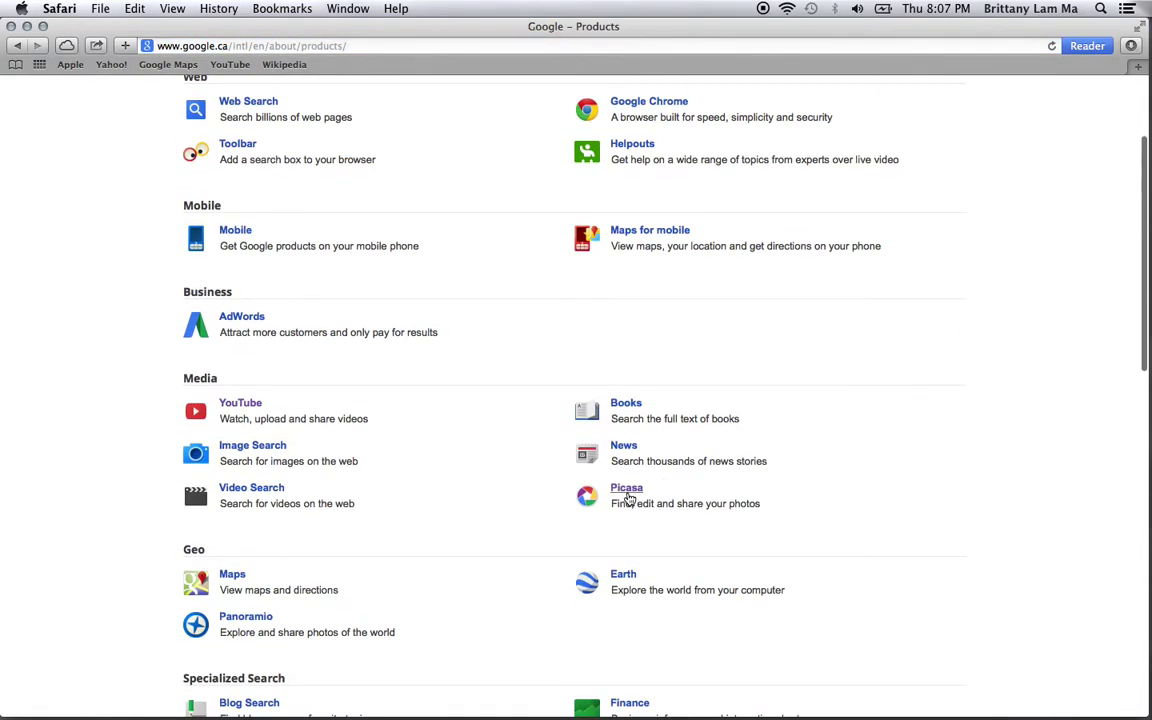
{"action": "left_click", "coordinate": [628, 490]}
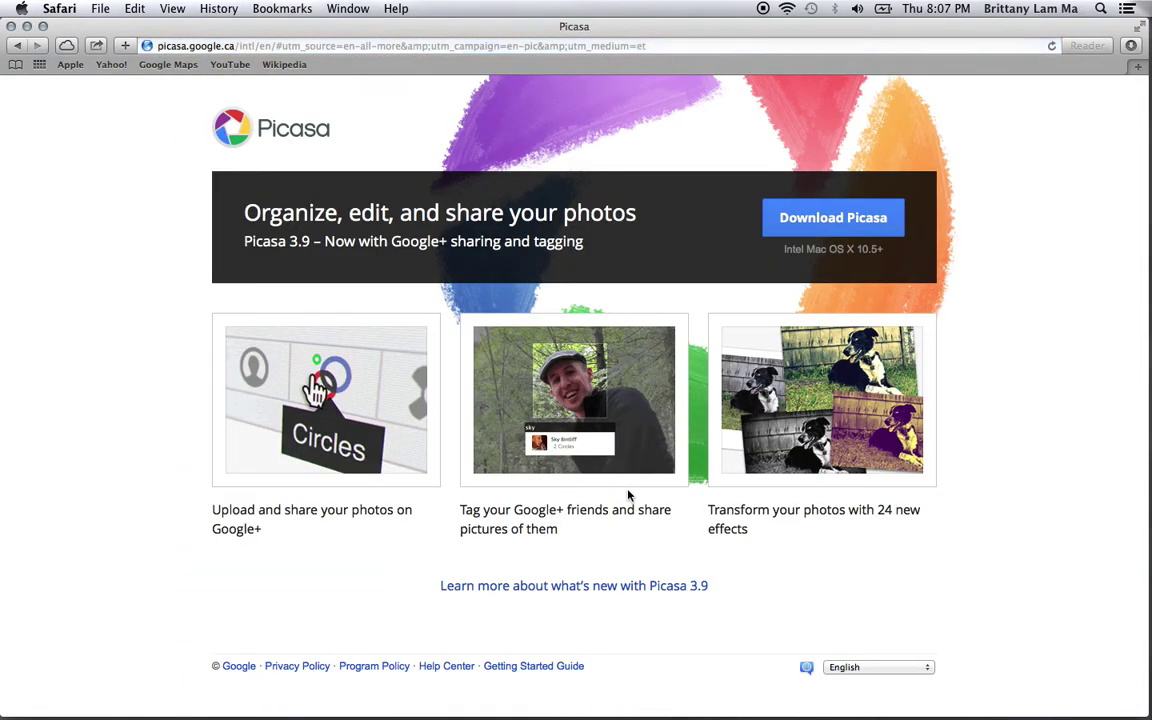
{"action": "mouse_move", "coordinate": [657, 697]}
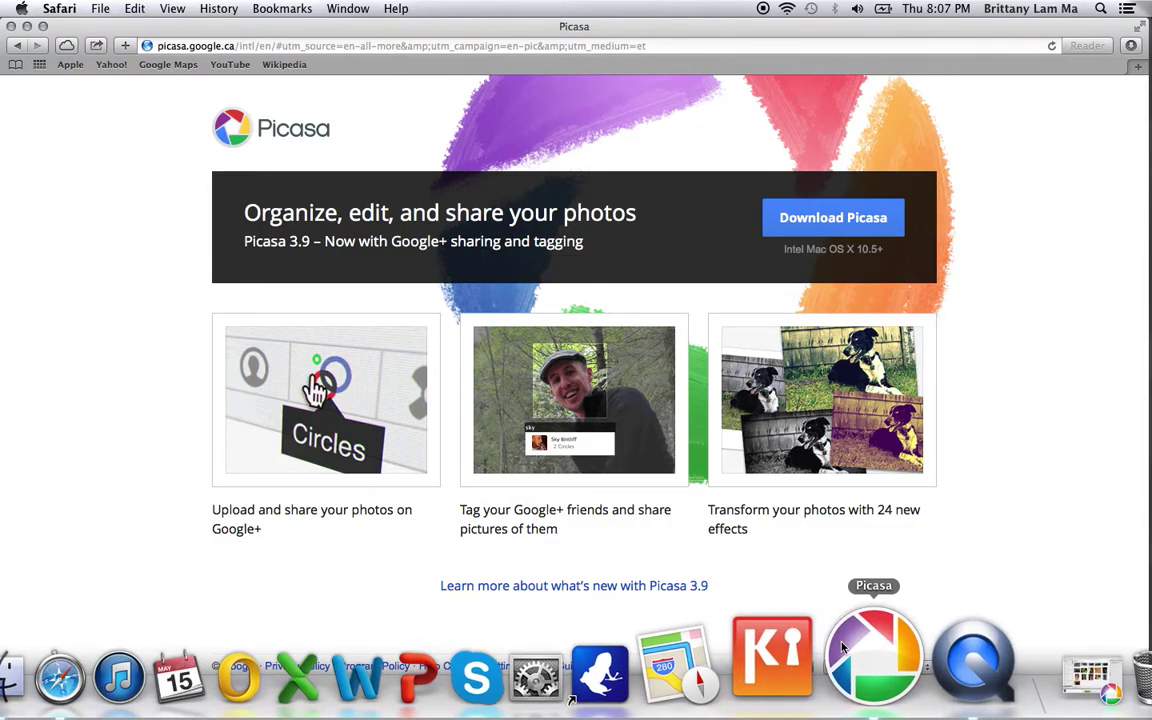
Launch Picasa from the Dock to show the Pictures library
{"action": "left_click", "coordinate": [843, 648]}
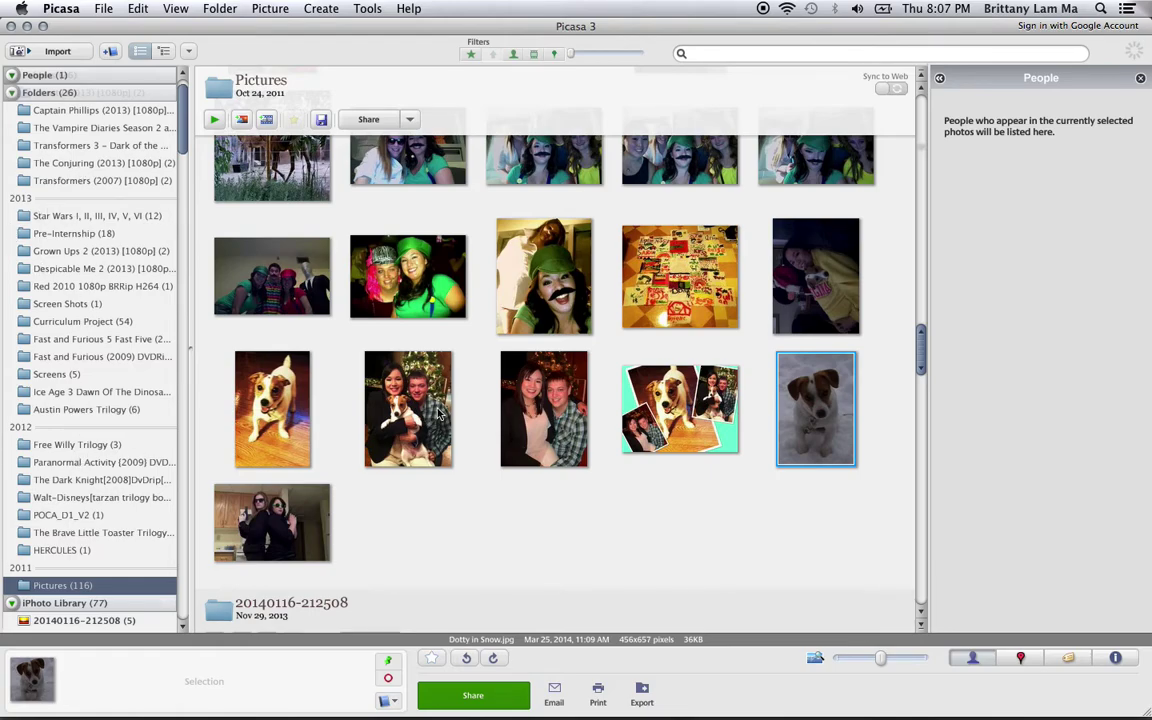
Open Dotty in Snow.jpg and browse Basic Fixes, Tuning and Effects tabs, ending on Basic Fixes
{"action": "double_click", "coordinate": [815, 408]}
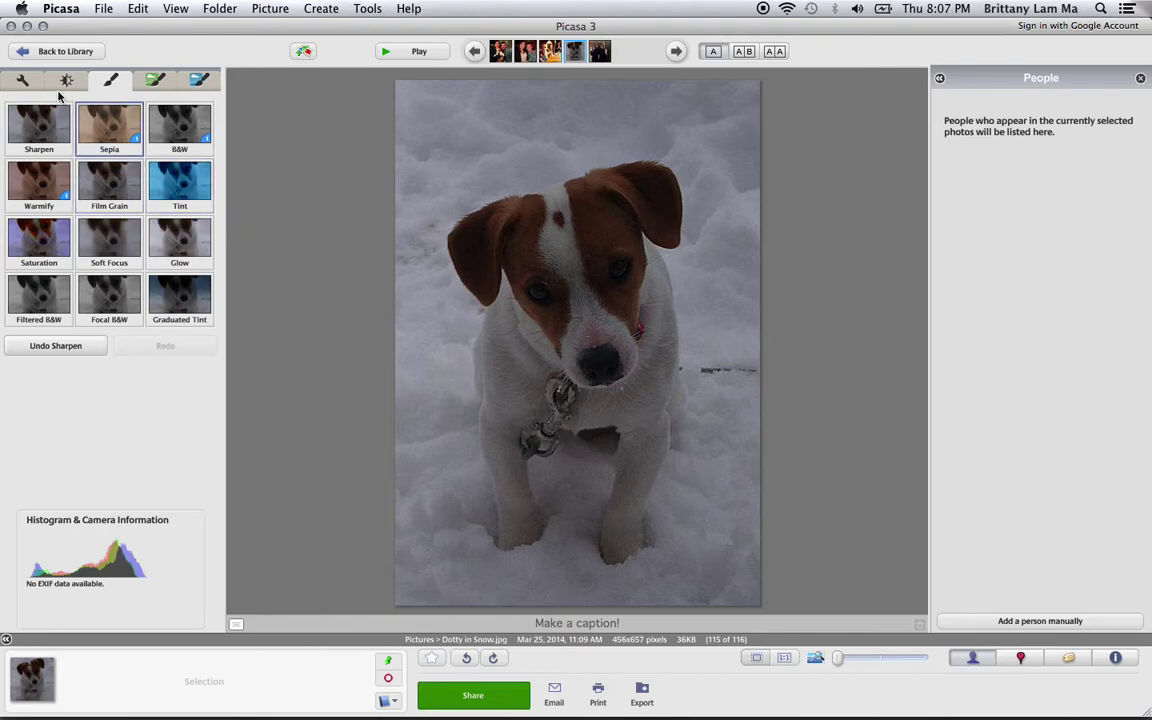
{"action": "left_click", "coordinate": [24, 82]}
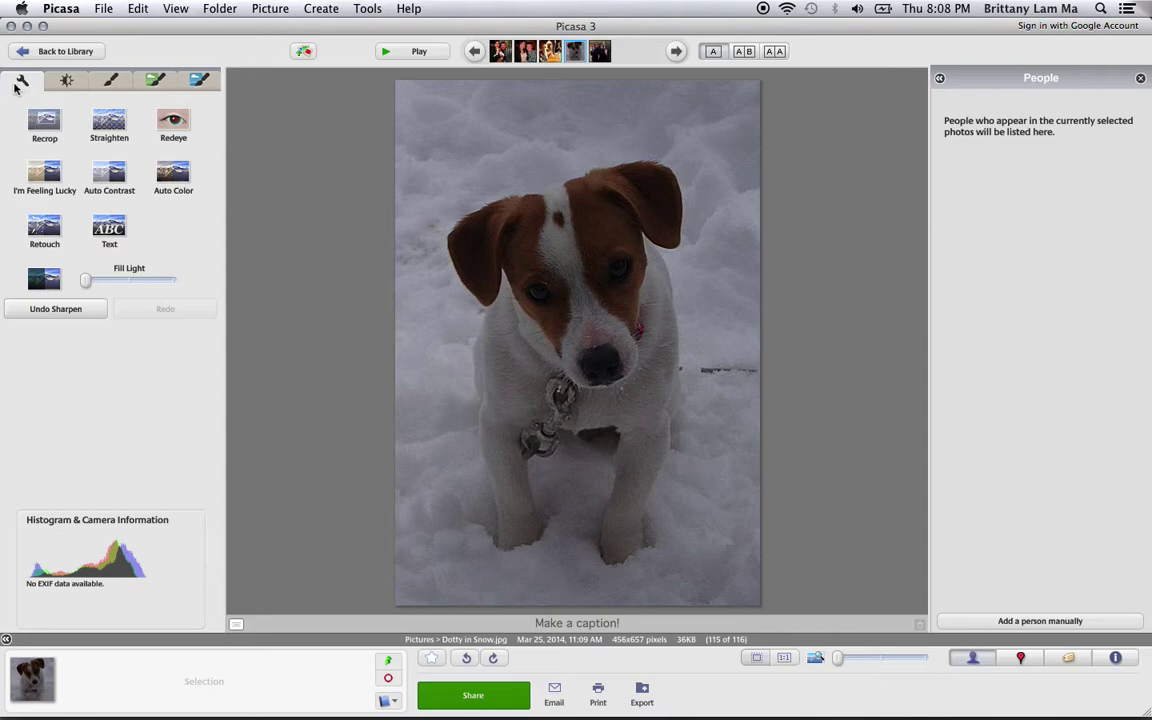
{"action": "left_click", "coordinate": [65, 84]}
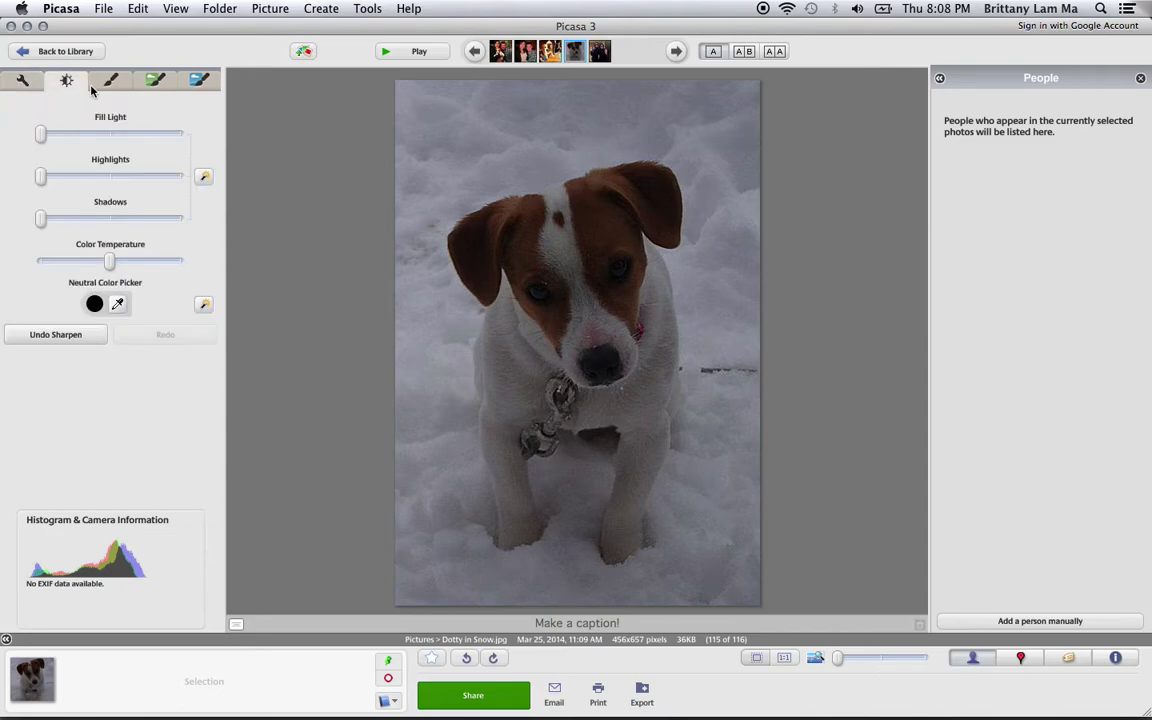
{"action": "left_click", "coordinate": [111, 84]}
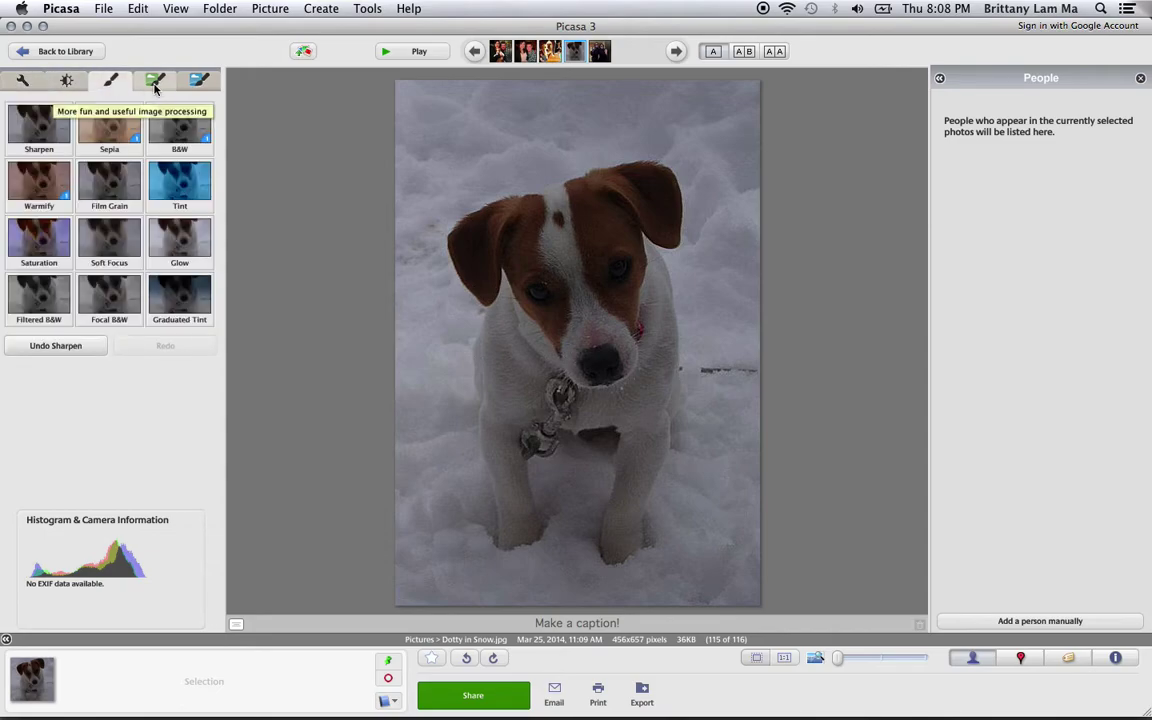
{"action": "left_click", "coordinate": [155, 84]}
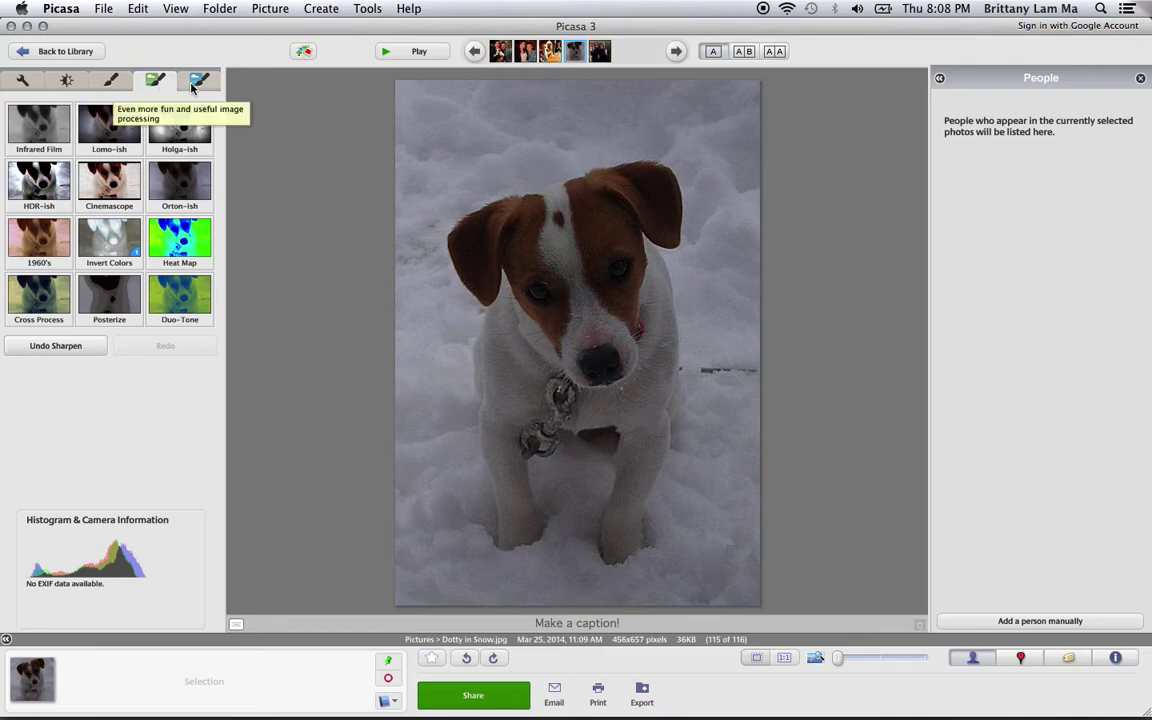
{"action": "left_click", "coordinate": [199, 84]}
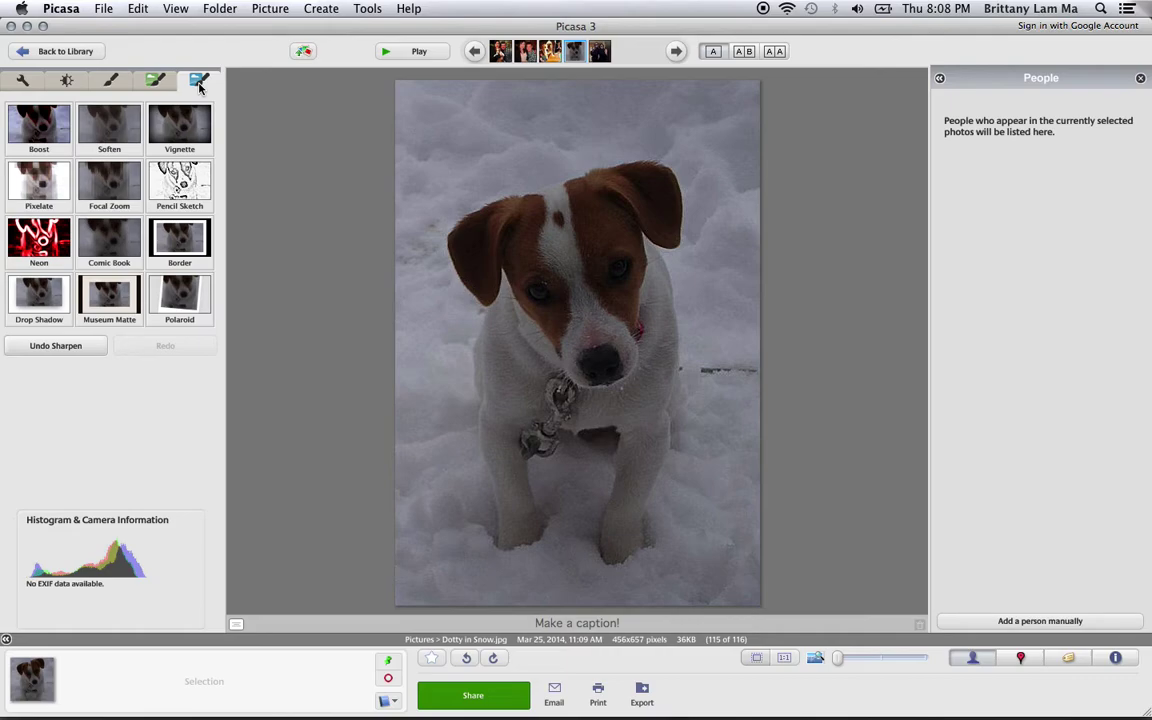
{"action": "left_click", "coordinate": [22, 80]}
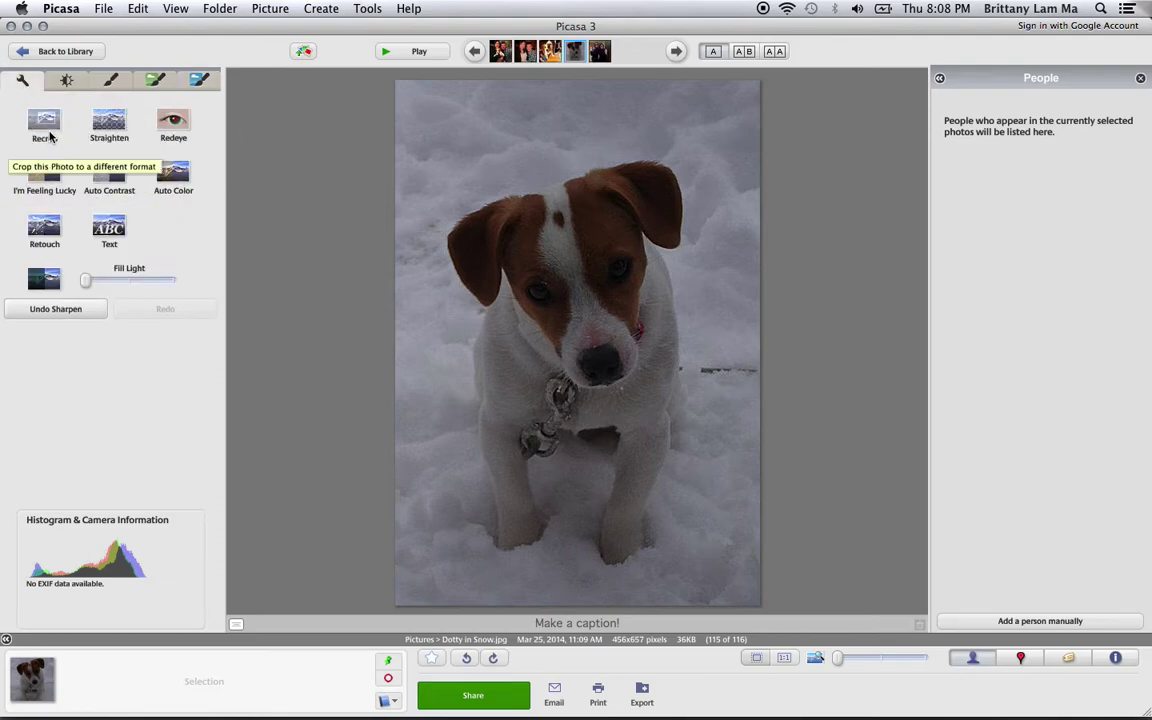
Manually recrop the dog photo to 455 x 556, trimming top and bottom snow
{"action": "left_click", "coordinate": [44, 124]}
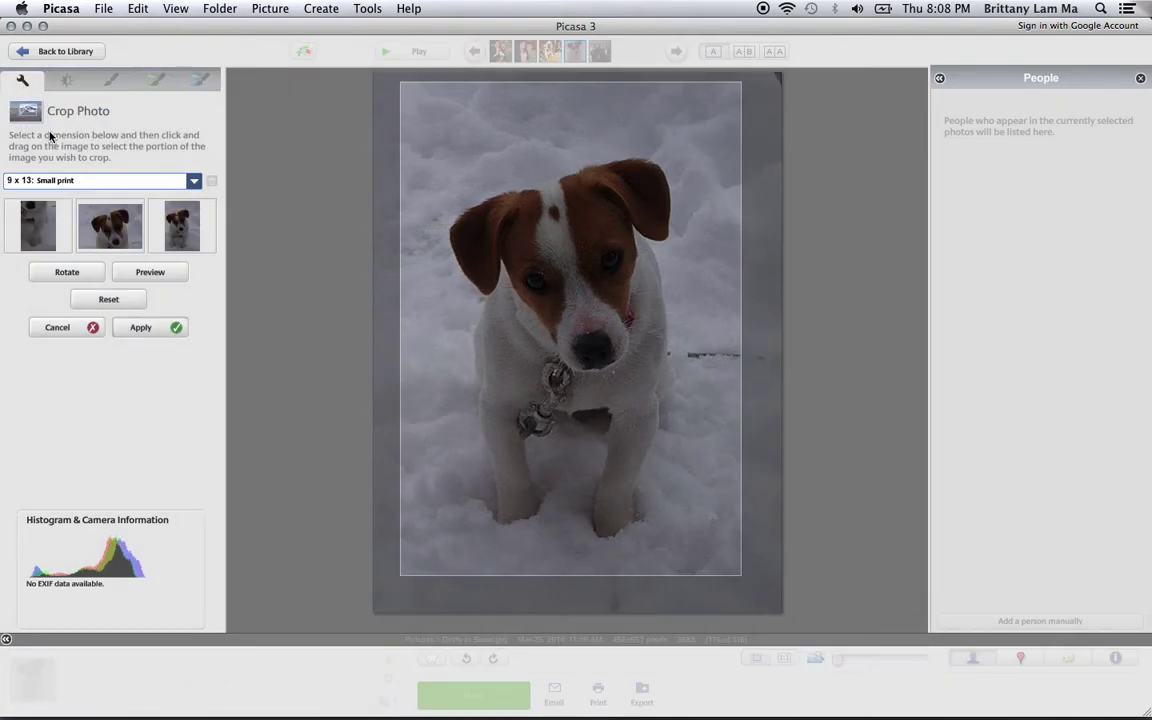
{"action": "left_click", "coordinate": [188, 180]}
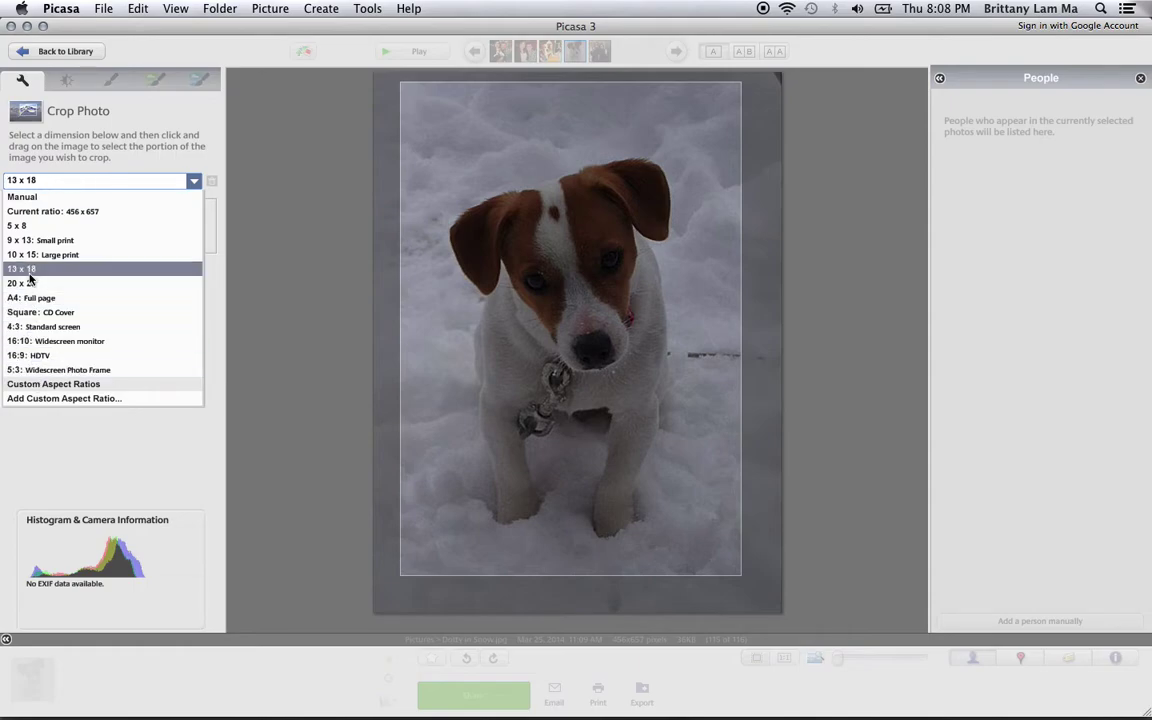
{"action": "left_click", "coordinate": [31, 203]}
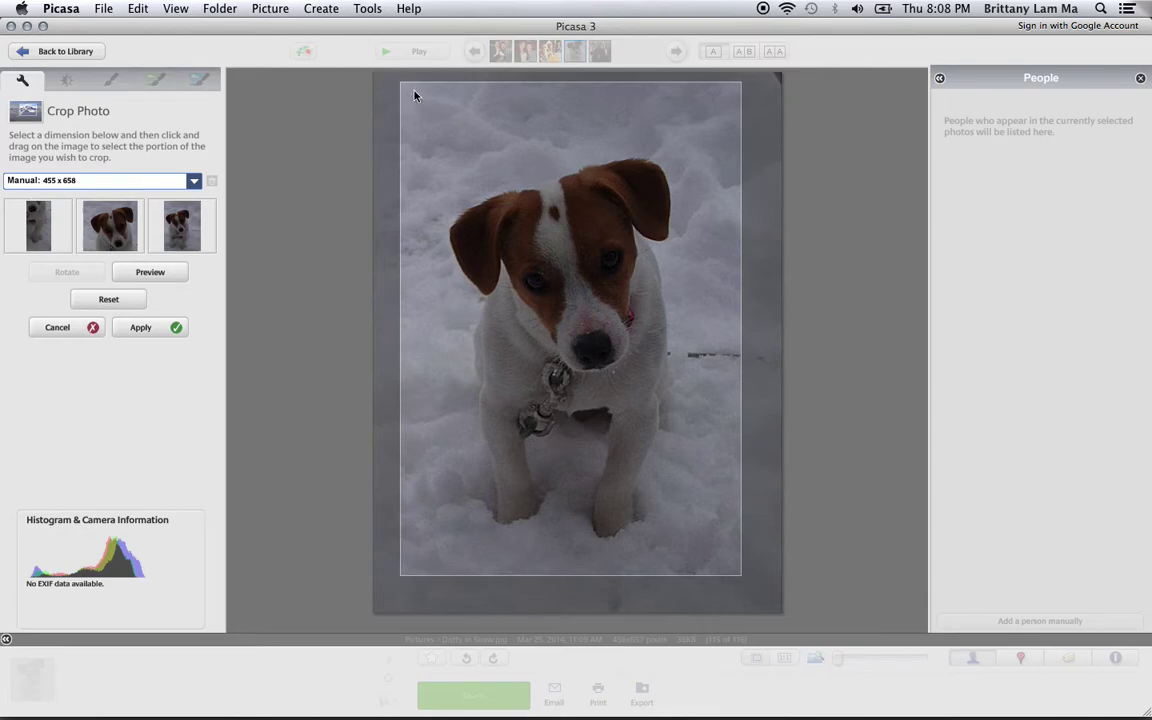
{"action": "left_click_drag", "start_coordinate": [410, 88], "coordinate": [450, 135]}
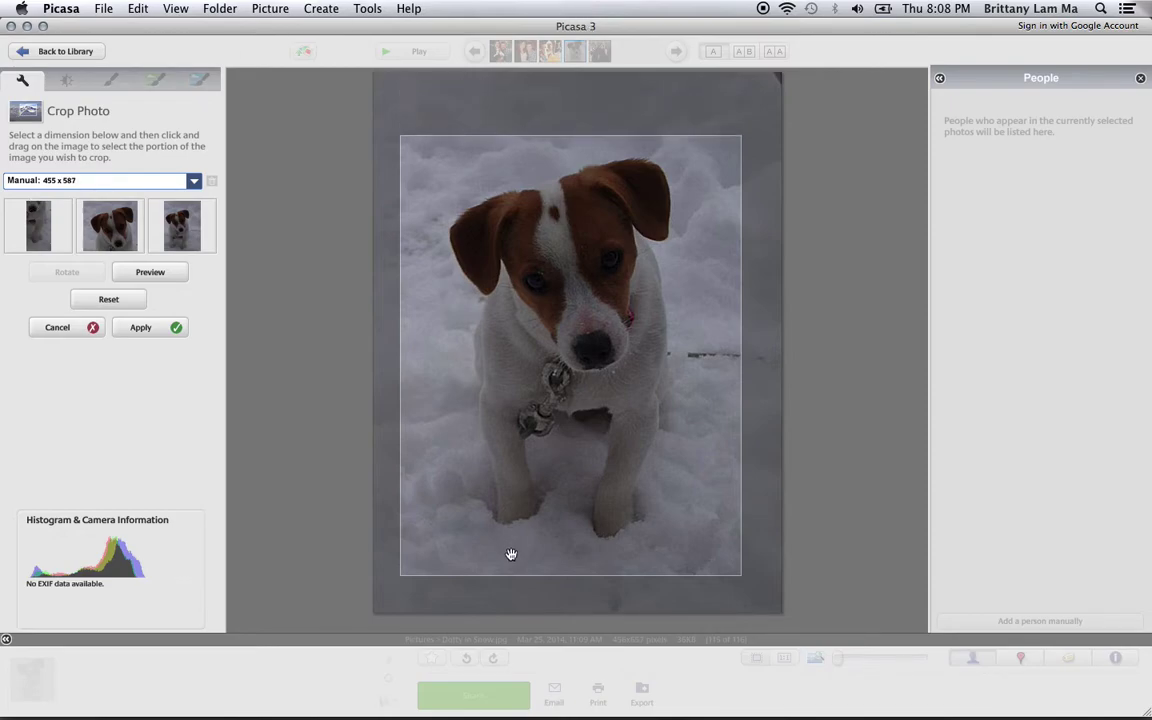
{"action": "left_click_drag", "start_coordinate": [518, 585], "coordinate": [518, 553]}
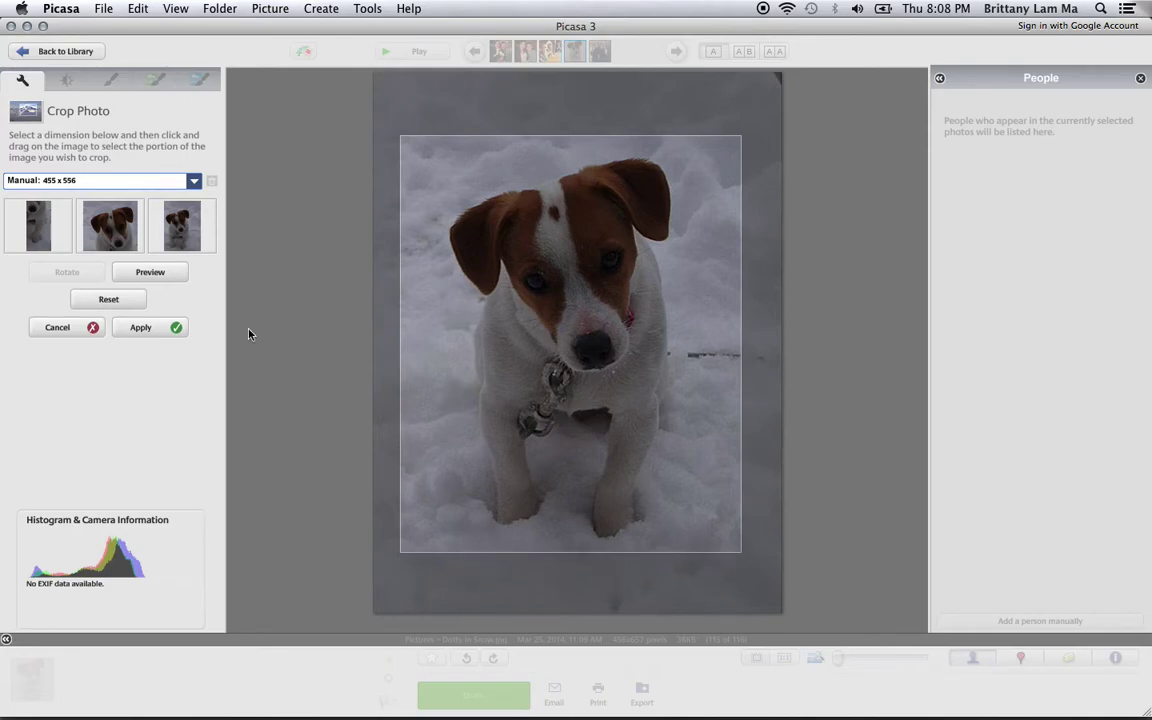
{"action": "left_click", "coordinate": [172, 327]}
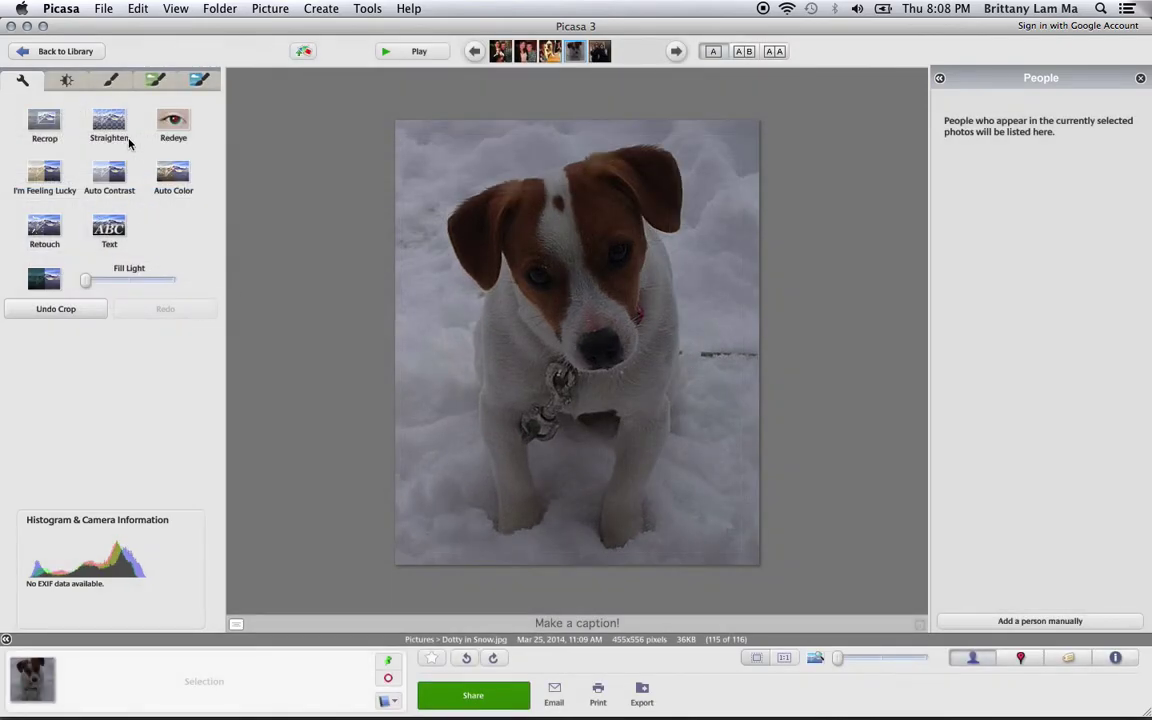
Apply a slightly increased Sharpen effect to the cropped dog photo
{"action": "left_click", "coordinate": [107, 87]}
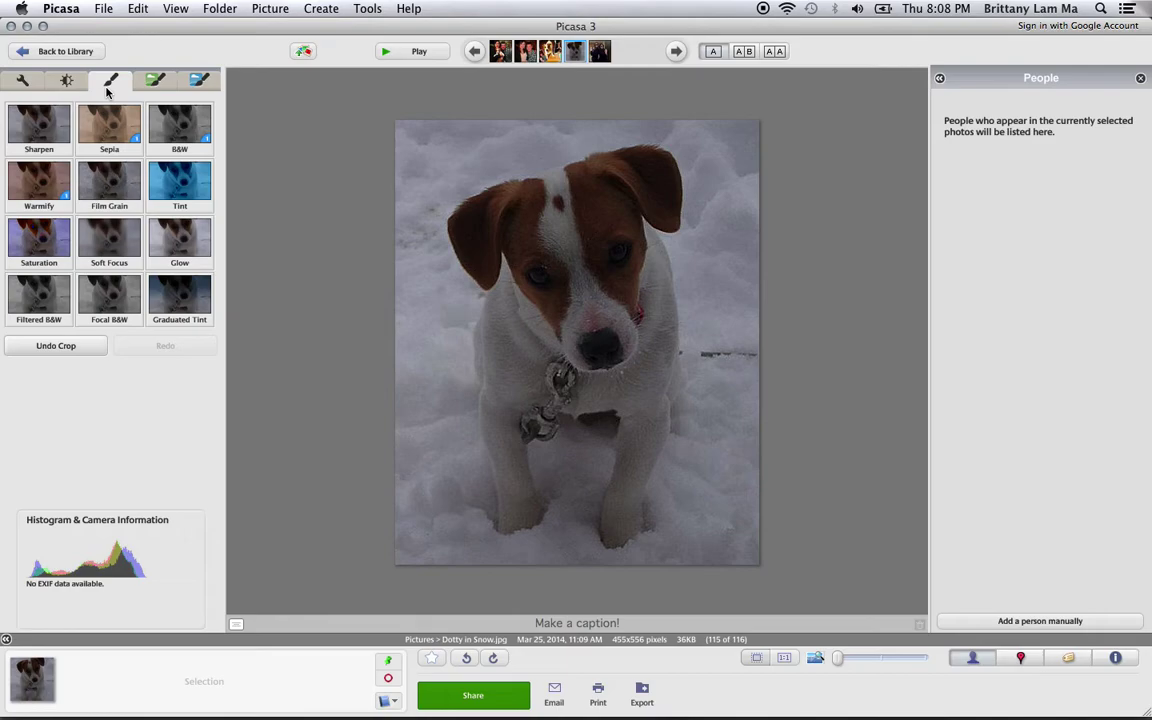
{"action": "left_click", "coordinate": [57, 123]}
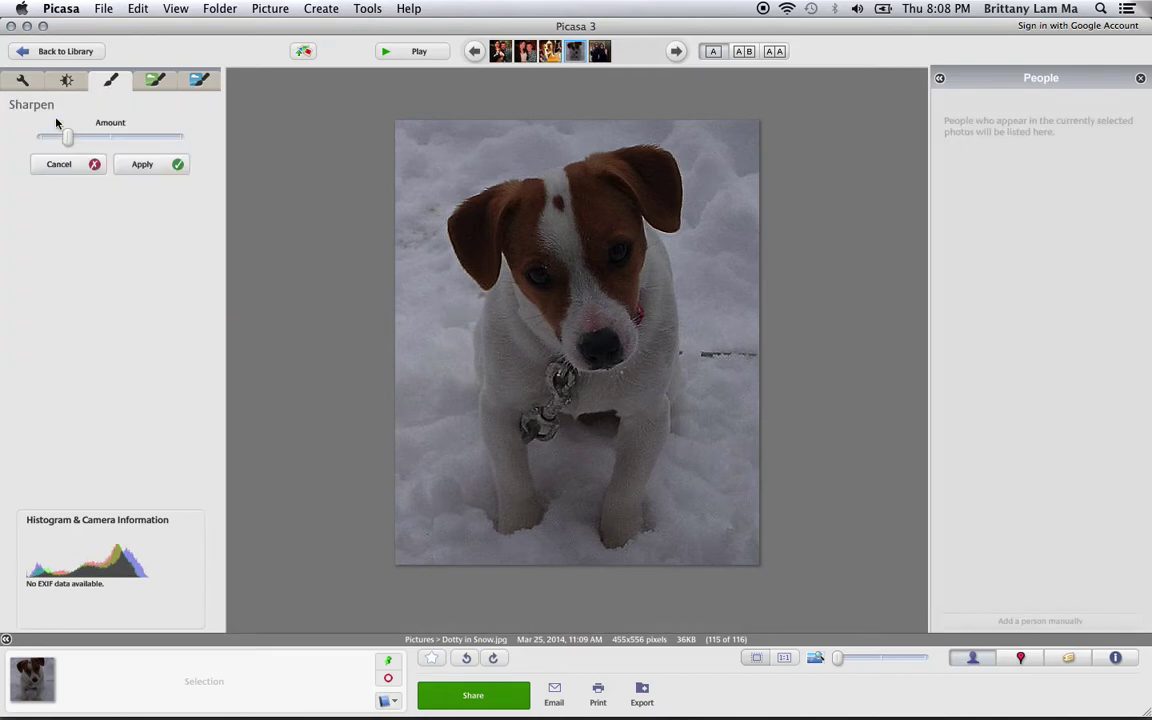
{"action": "mouse_move", "coordinate": [67, 137]}
{"action": "left_mouse_down"}
{"action": "mouse_move", "coordinate": [89, 140]}
{"action": "mouse_move", "coordinate": [67, 138]}
{"action": "left_mouse_up"}
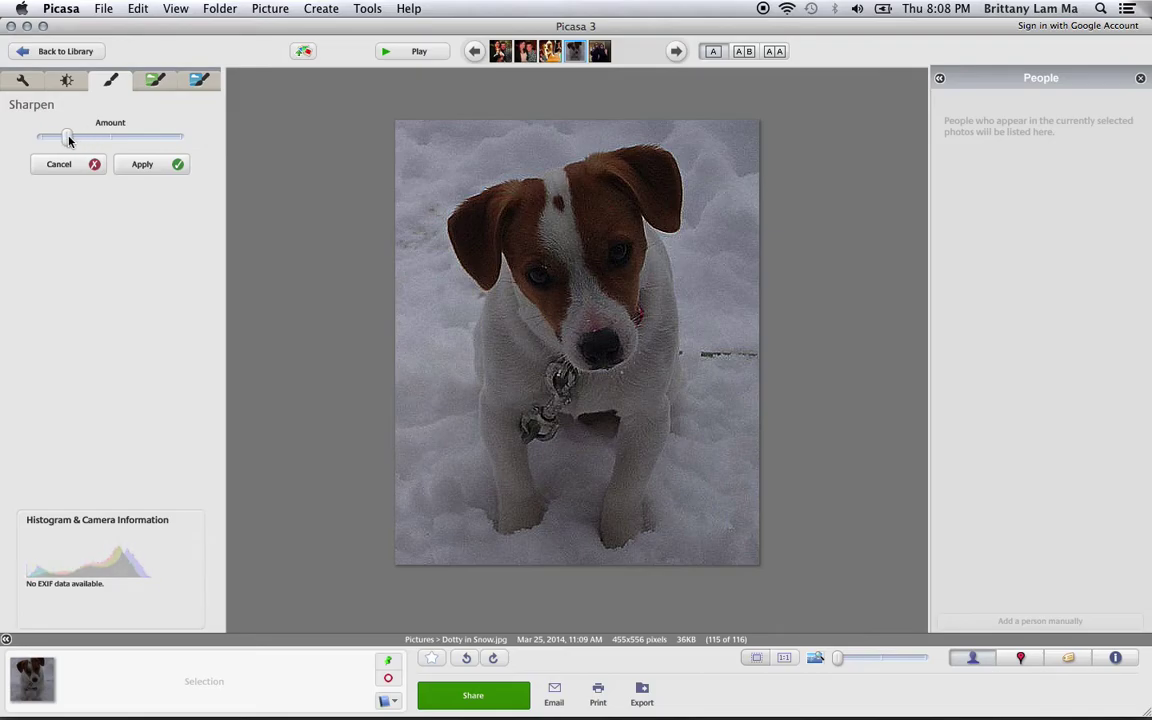
{"action": "left_click", "coordinate": [170, 167]}
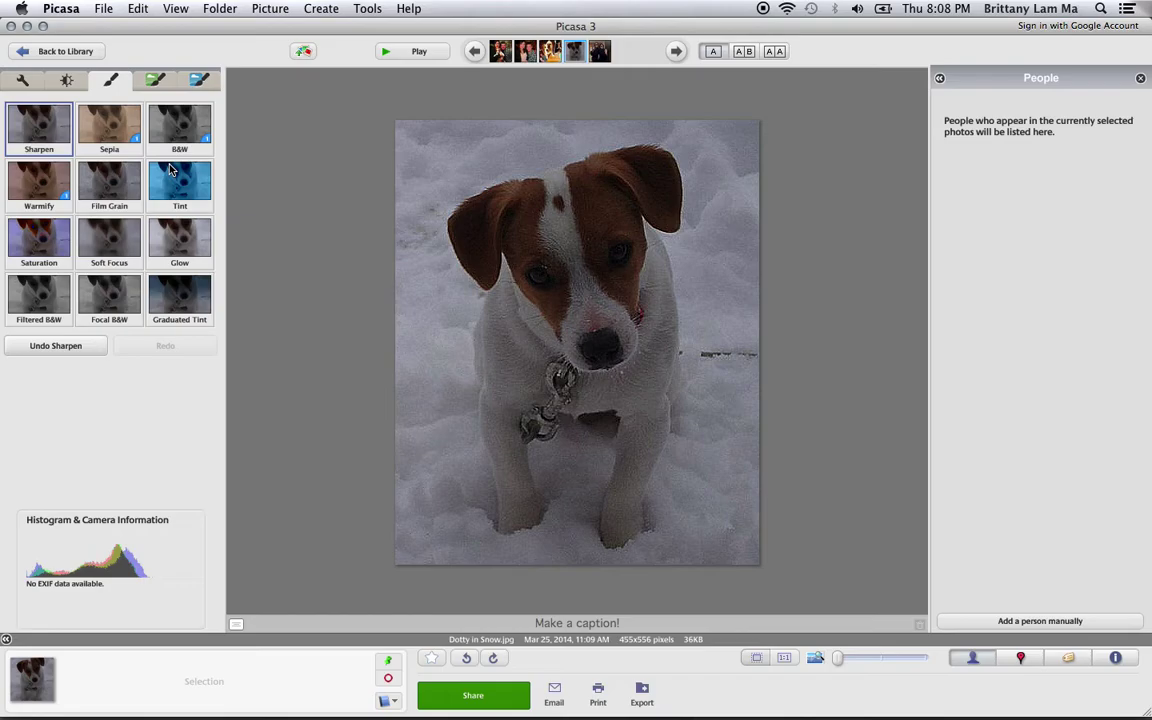
Apply a Border with light green outer colour, enlarging the photo to 505x606
{"action": "left_click", "coordinate": [159, 87]}
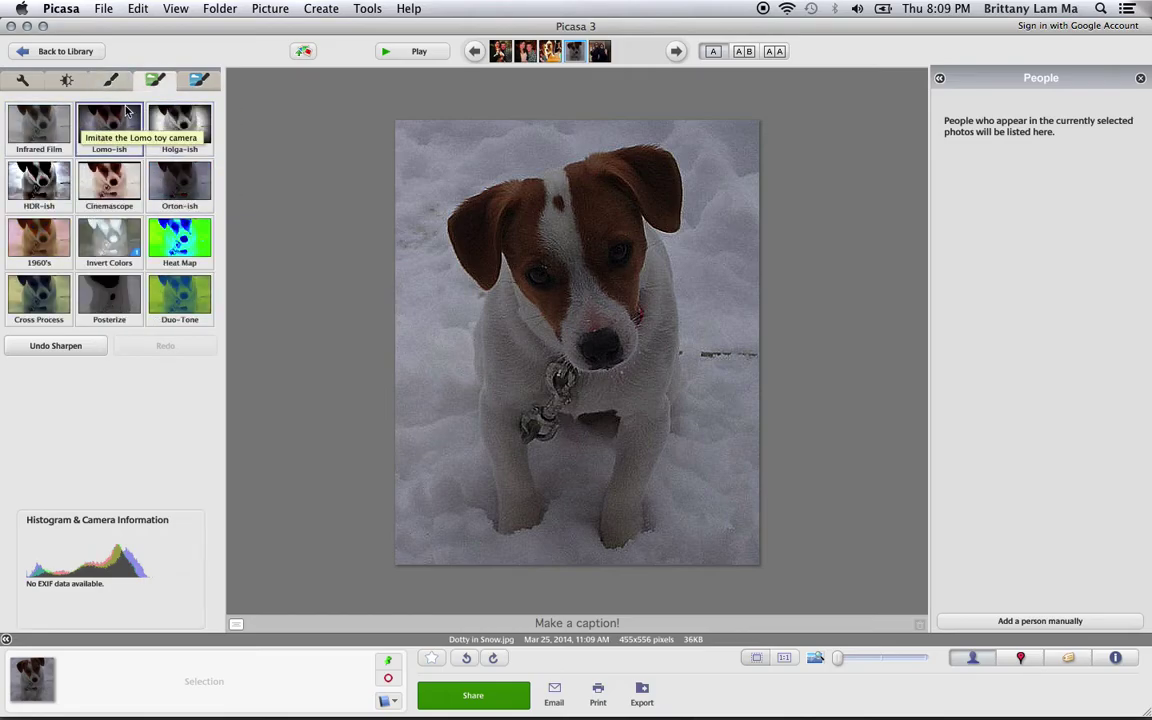
{"action": "left_click", "coordinate": [190, 82]}
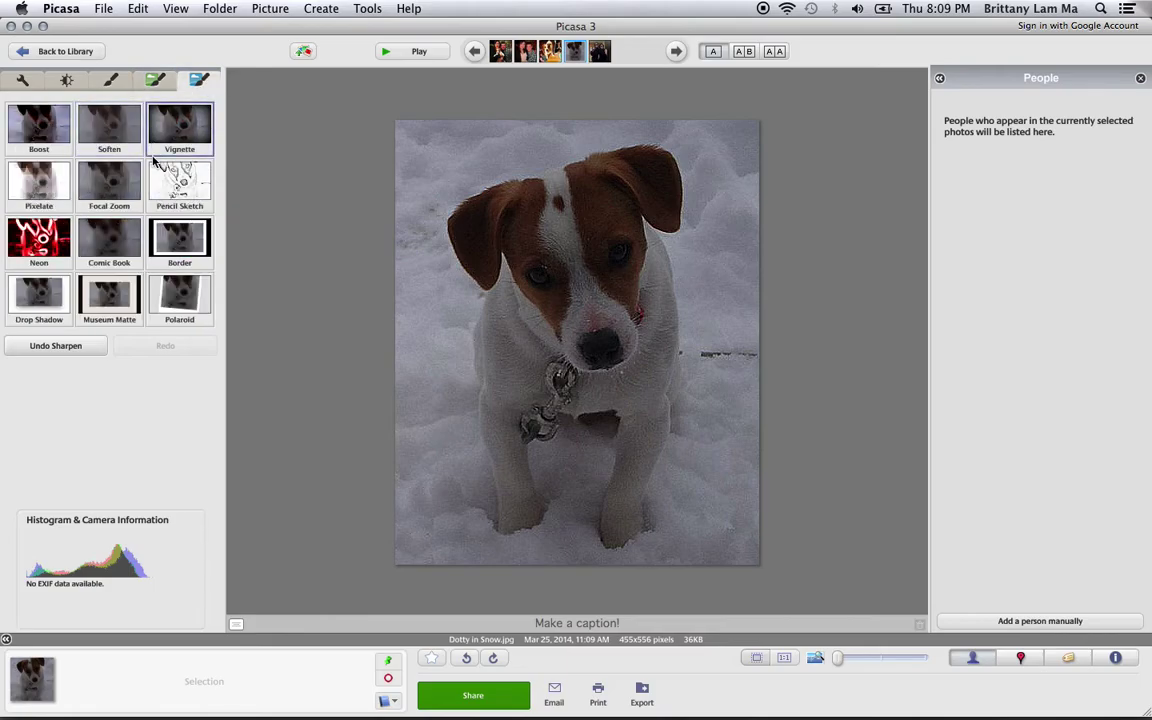
{"action": "left_click", "coordinate": [180, 240]}
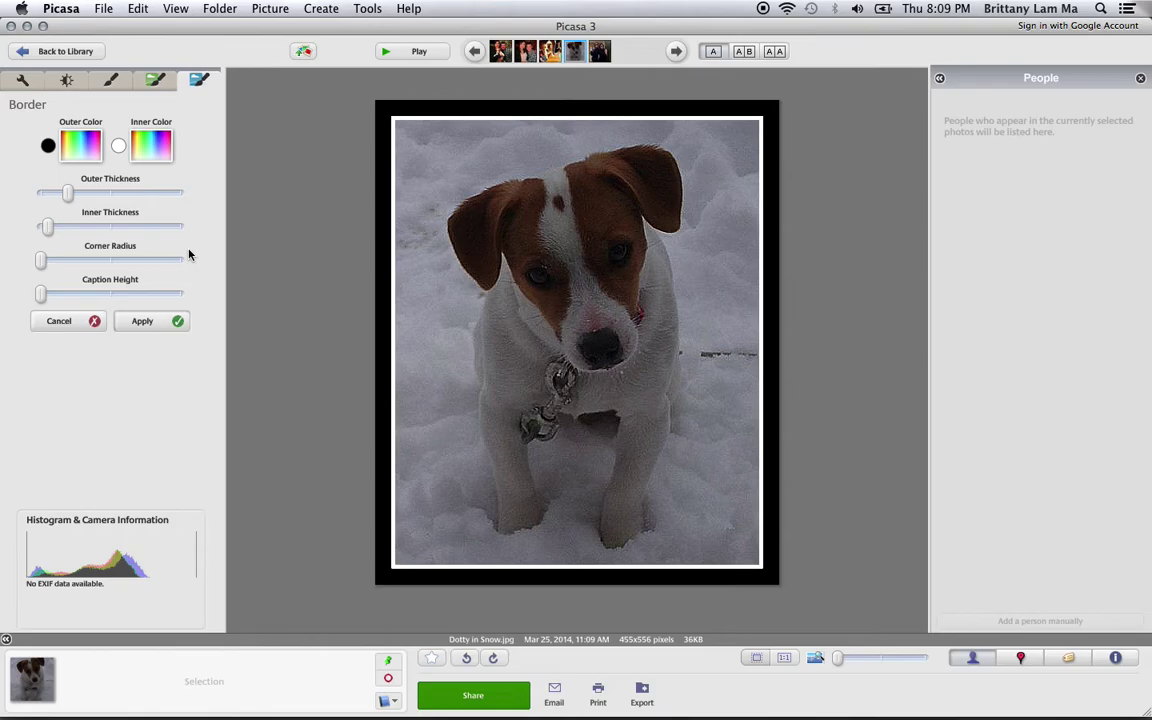
{"action": "left_click", "coordinate": [91, 148]}
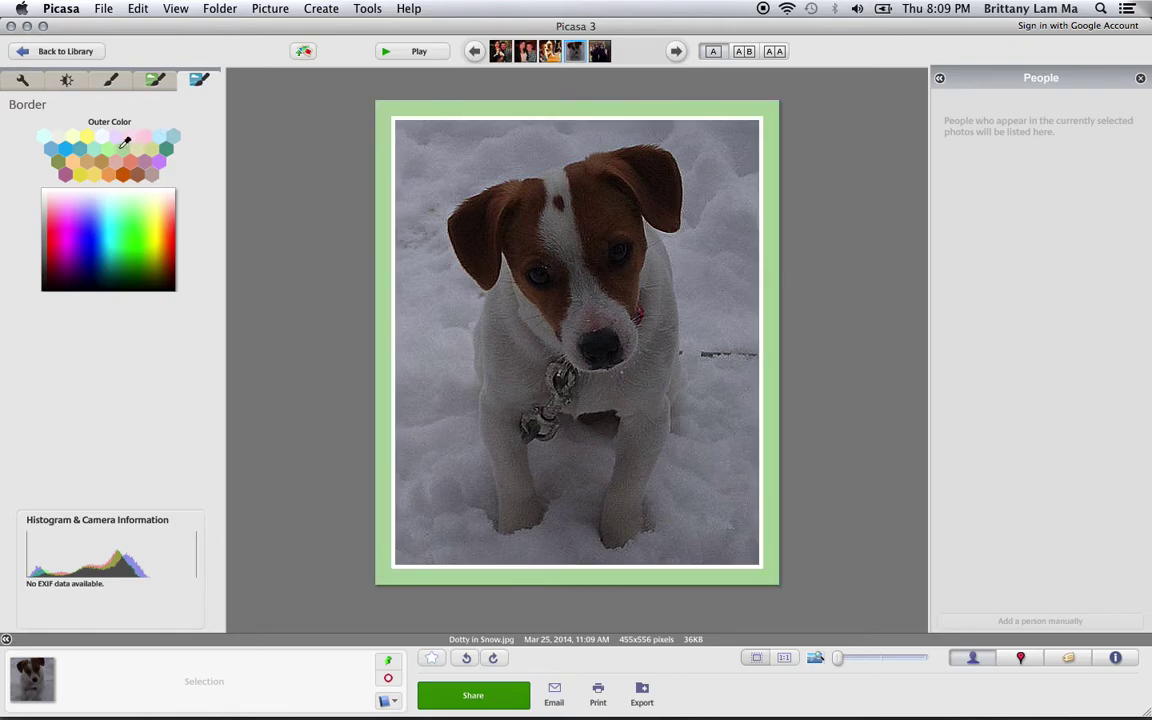
{"action": "left_click", "coordinate": [123, 144]}
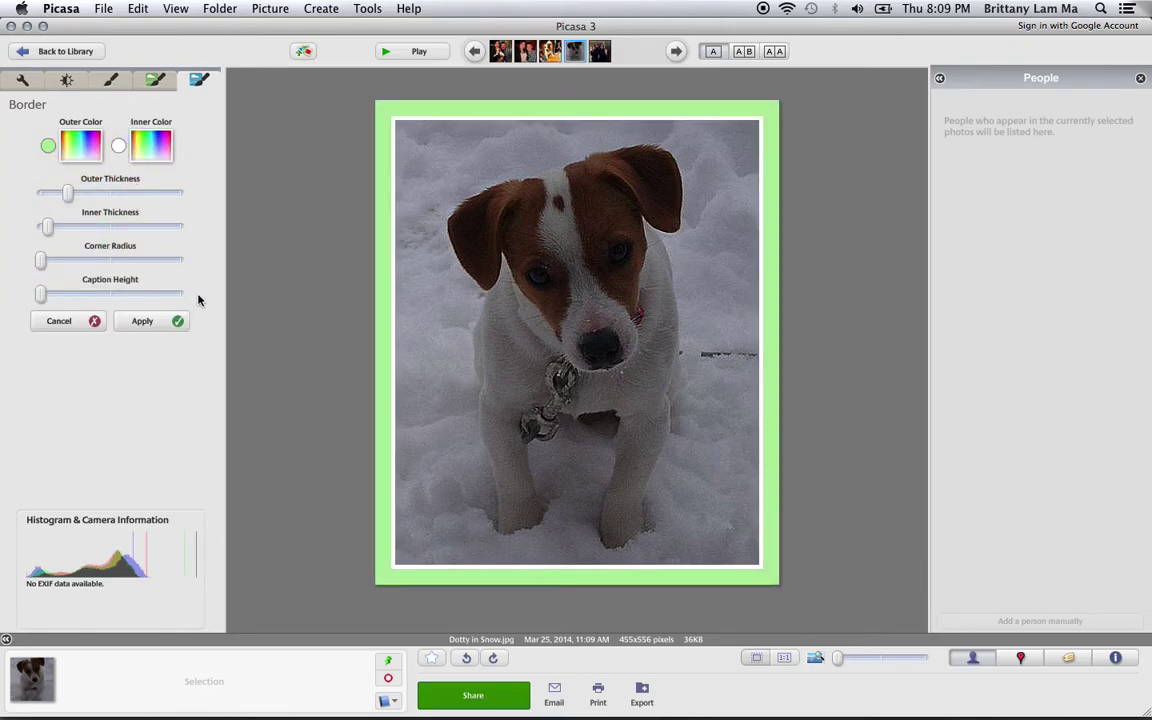
{"action": "left_click", "coordinate": [145, 321]}
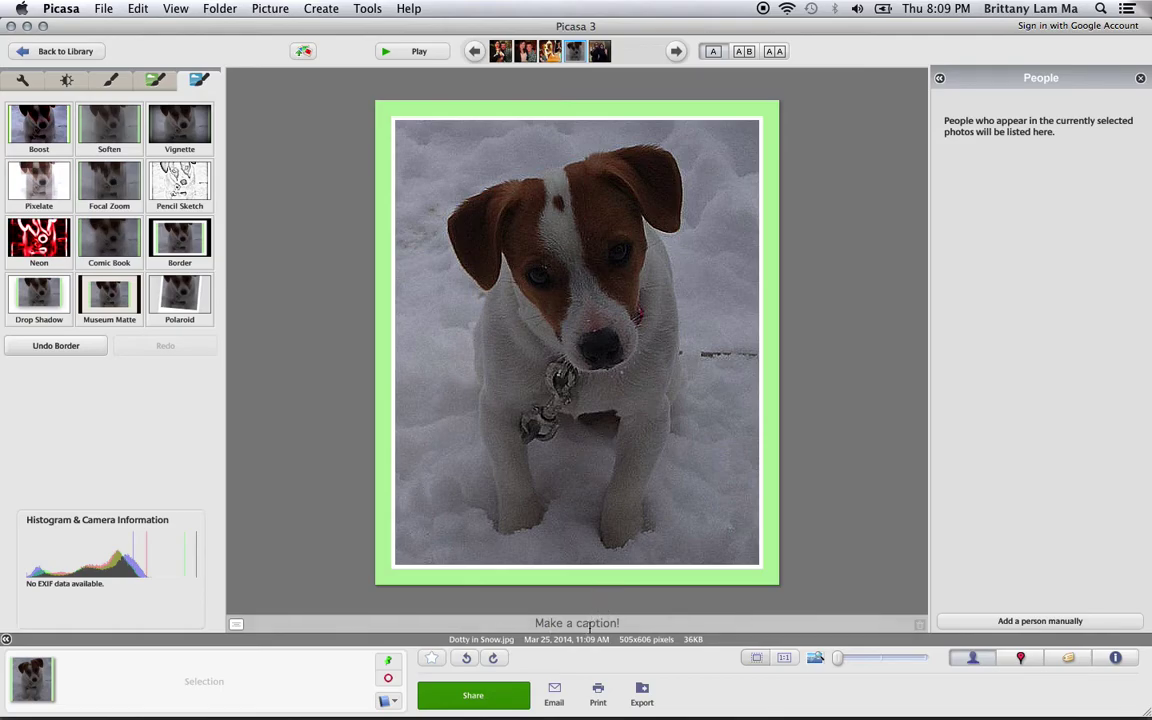
Enter the caption 'My puppy!' beneath the photo
{"action": "left_click", "coordinate": [590, 626]}
{"action": "type", "text": "M"}
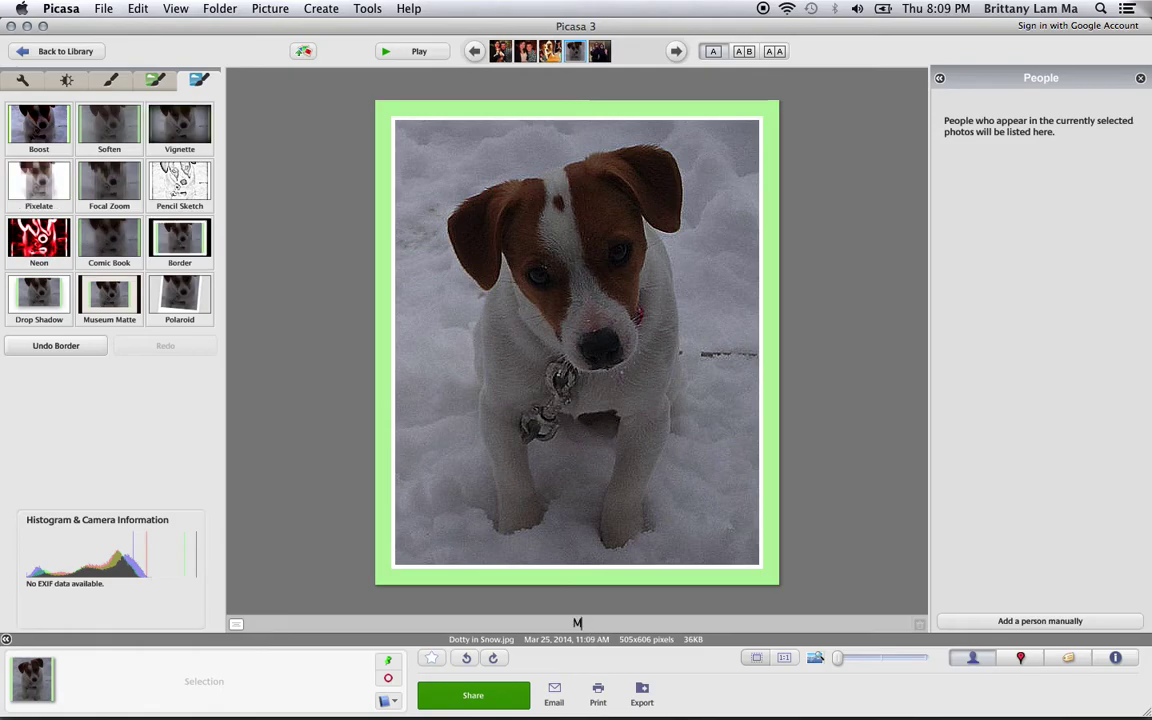
{"action": "type", "text": "y puppy!"}
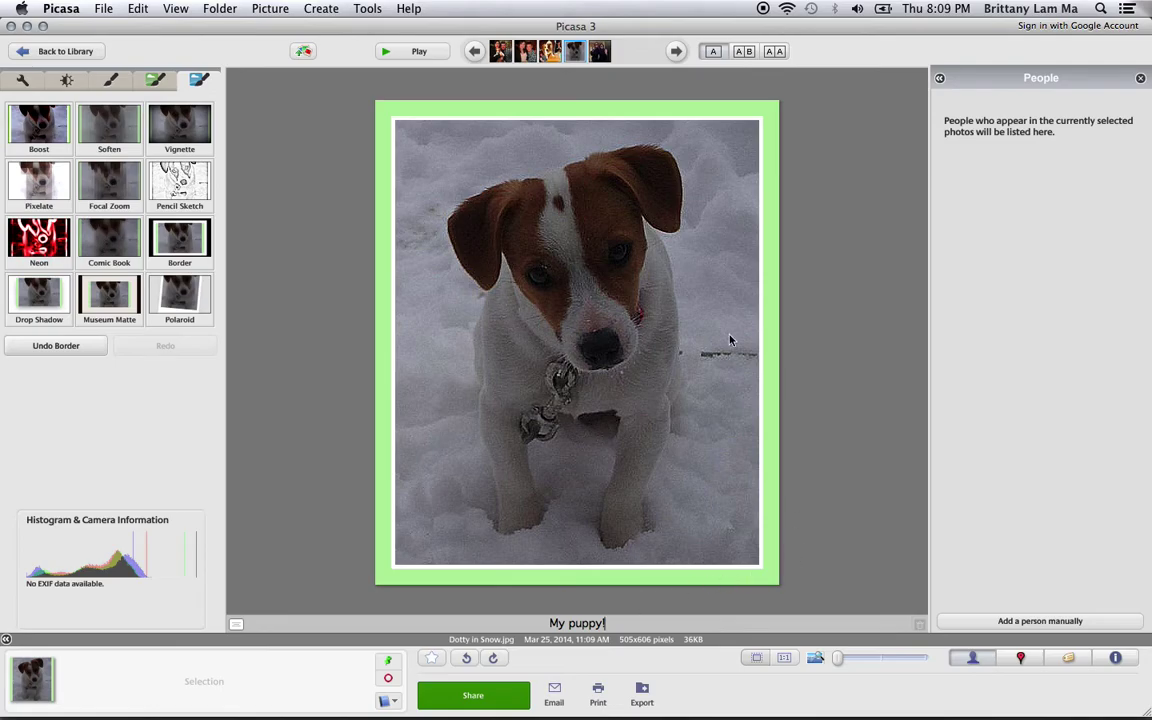
{"action": "left_click", "coordinate": [745, 52]}
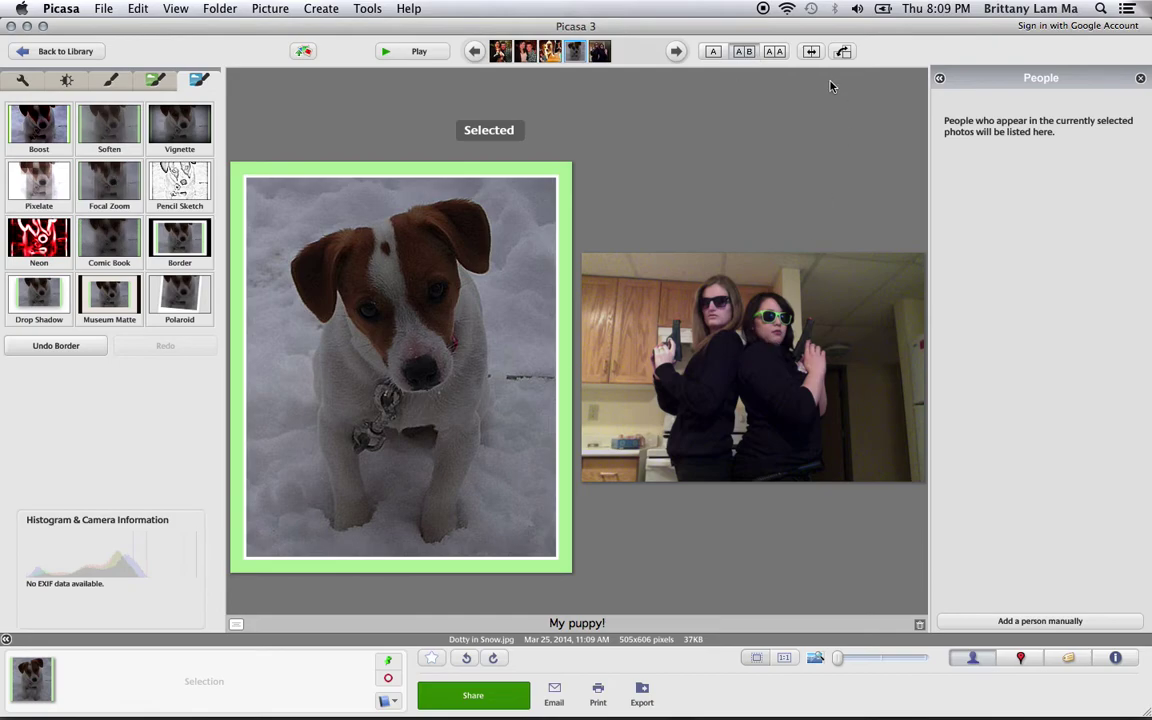
{"action": "left_click", "coordinate": [774, 52]}
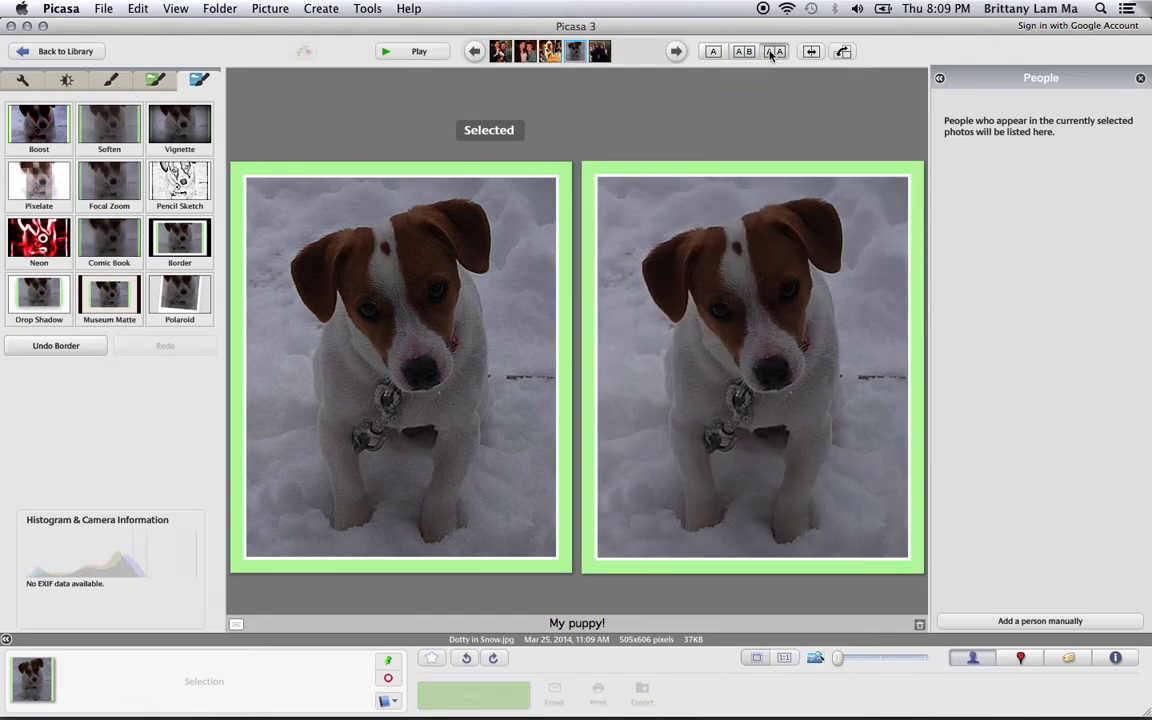
{"action": "left_click", "coordinate": [716, 52]}
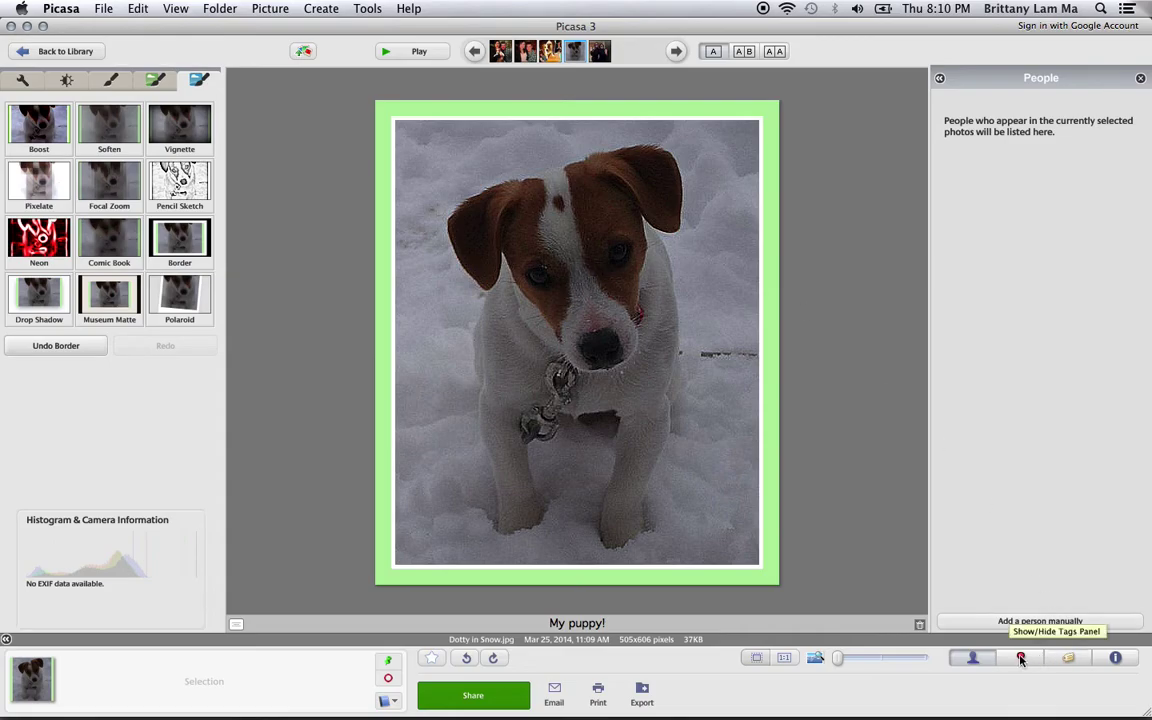
{"action": "left_click", "coordinate": [973, 659]}
{"action": "left_click", "coordinate": [973, 659]}
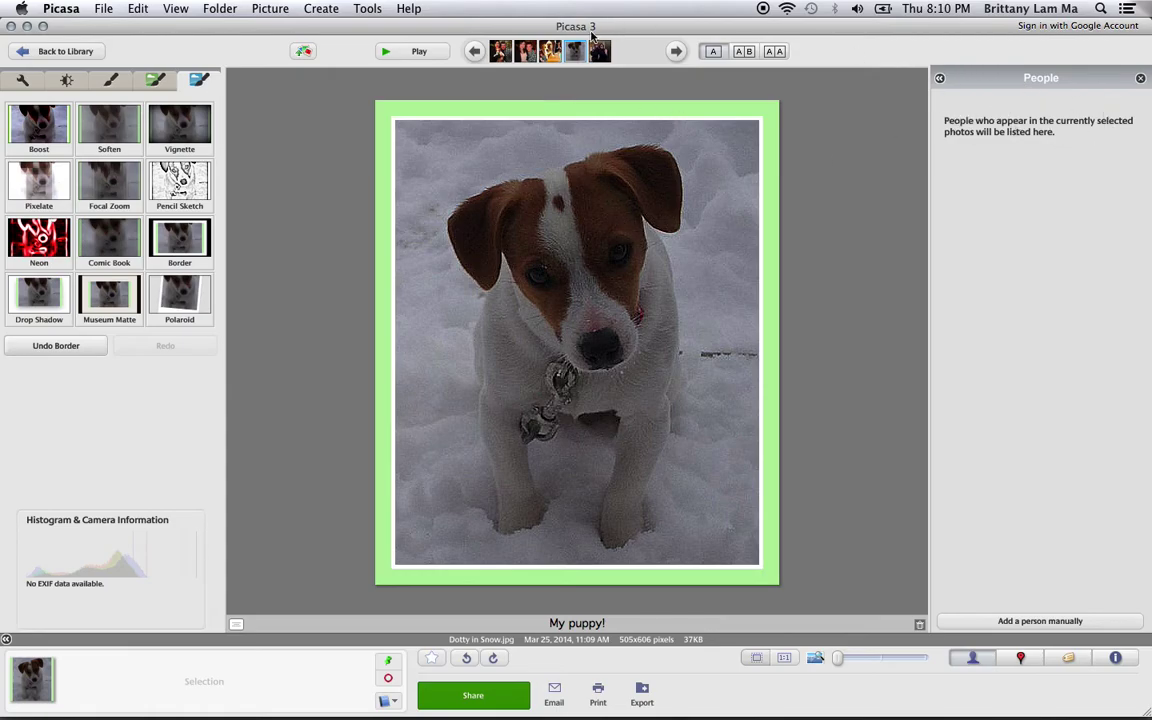
{"action": "left_click", "coordinate": [599, 51]}
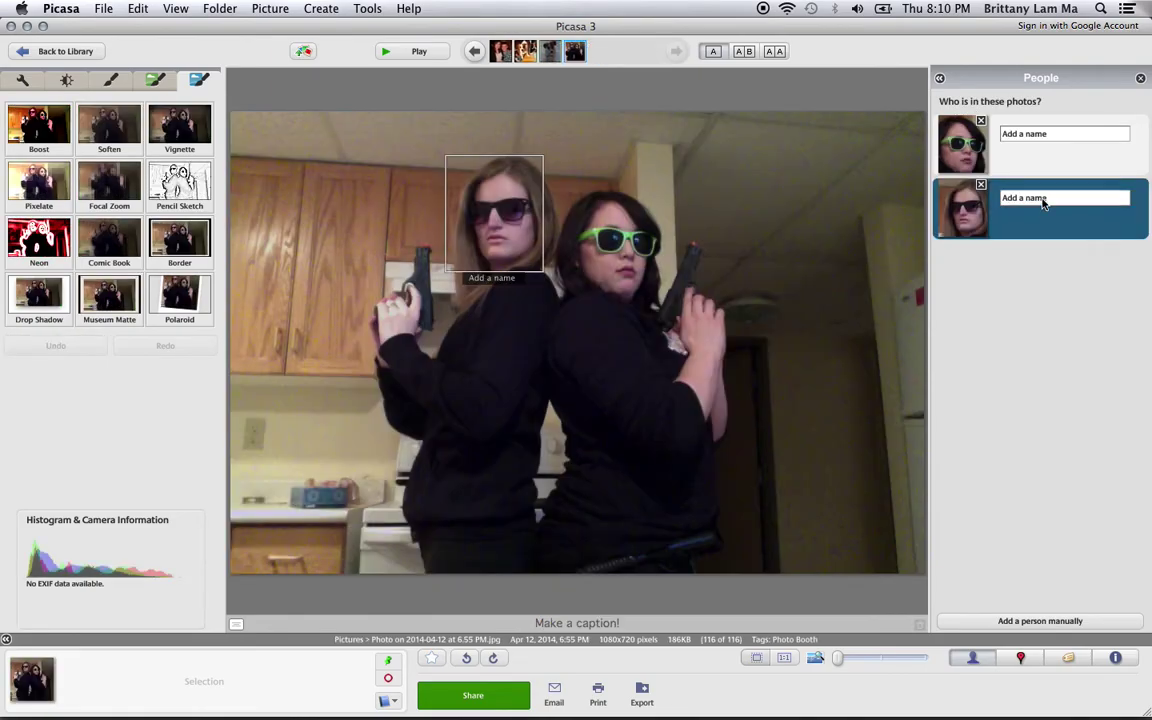
{"action": "left_click", "coordinate": [1033, 139]}
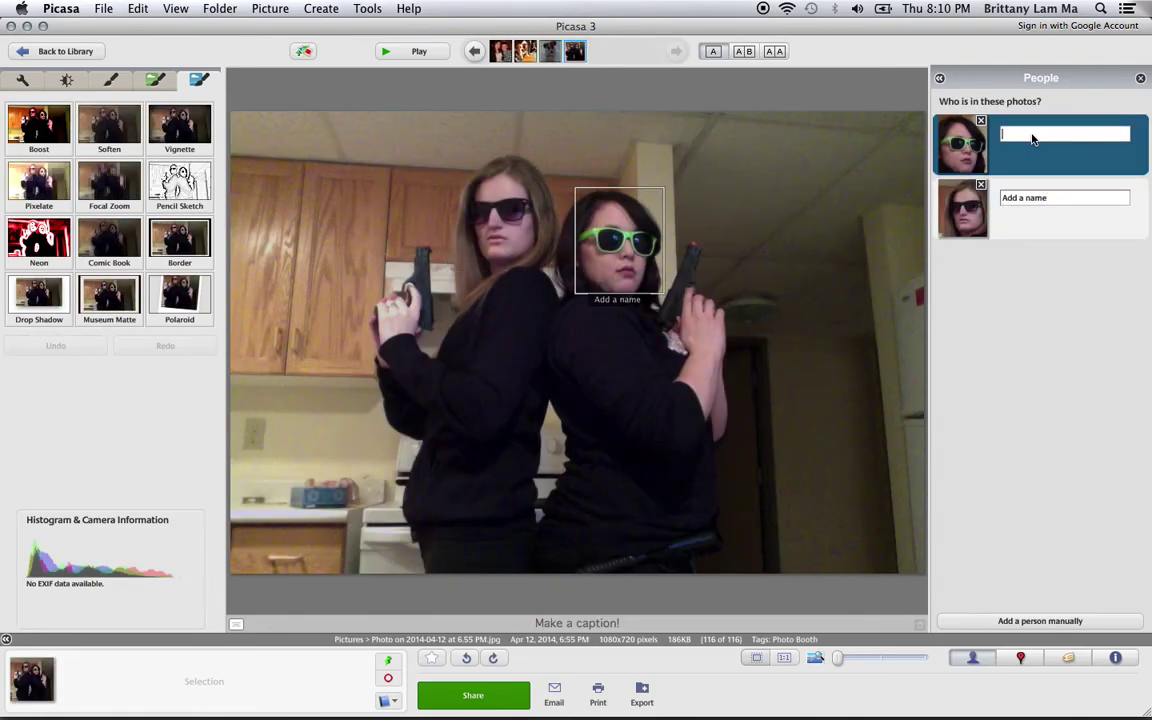
{"action": "type", "text": "Brittay"}
{"action": "key", "text": "BackSpace"}
{"action": "type", "text": "ny"}
{"action": "left_click", "coordinate": [557, 48]}
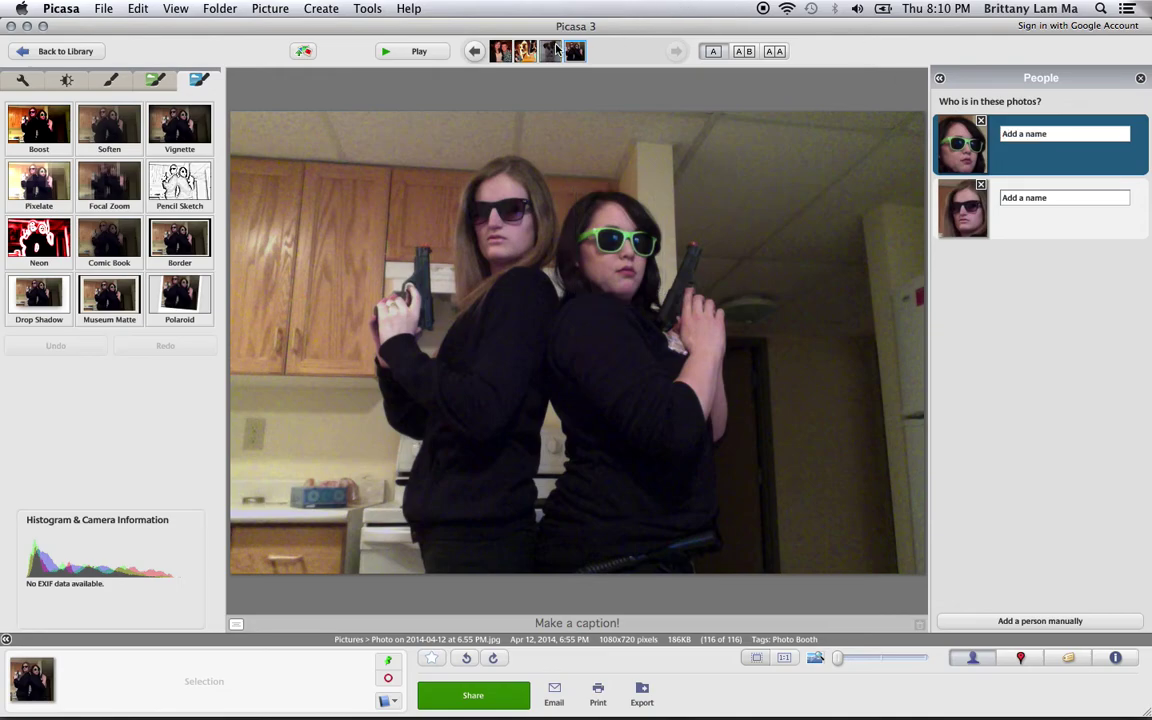
{"action": "left_click", "coordinate": [557, 48]}
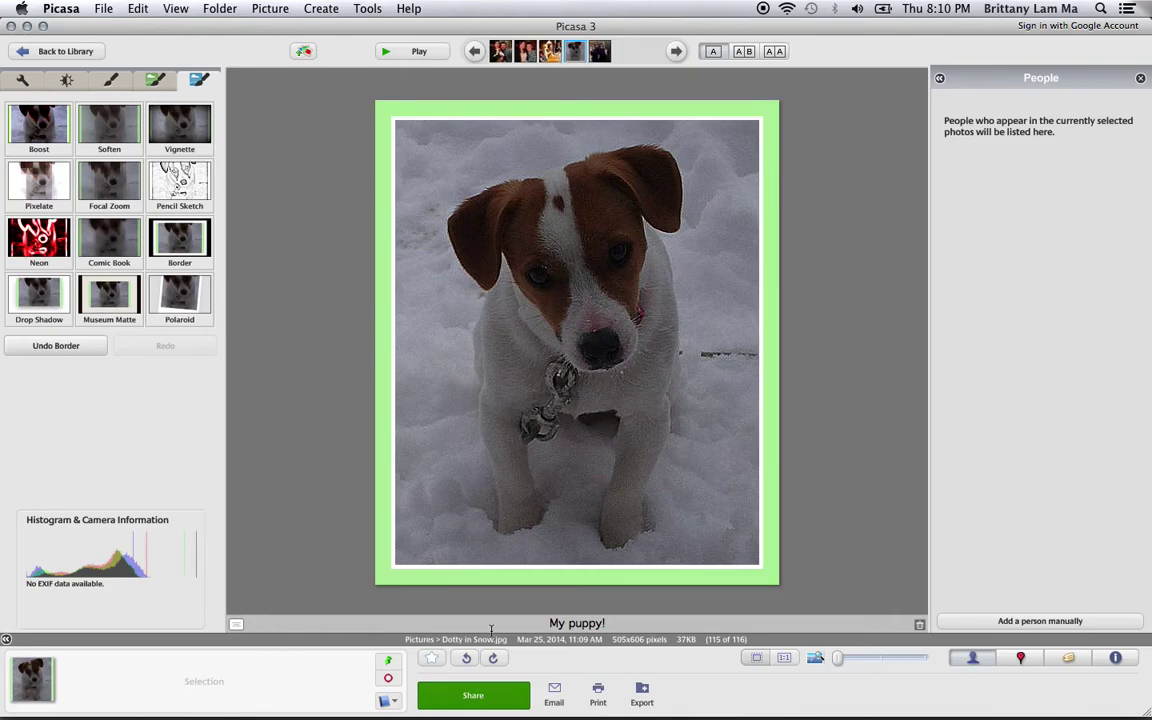